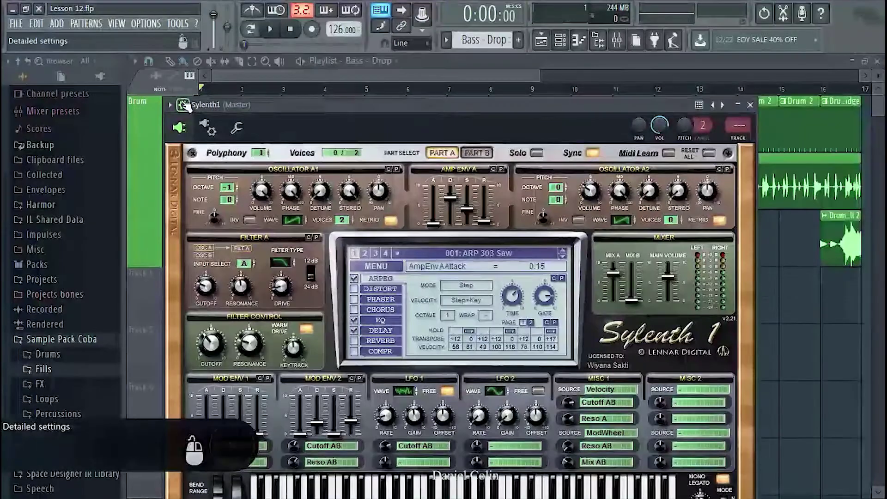
Step: Hide the Sylenth1 window's detailed settings, move the window up, and look over its factory preset list
left_click(183, 106)
left_click_drag(376, 109, 403, 84)
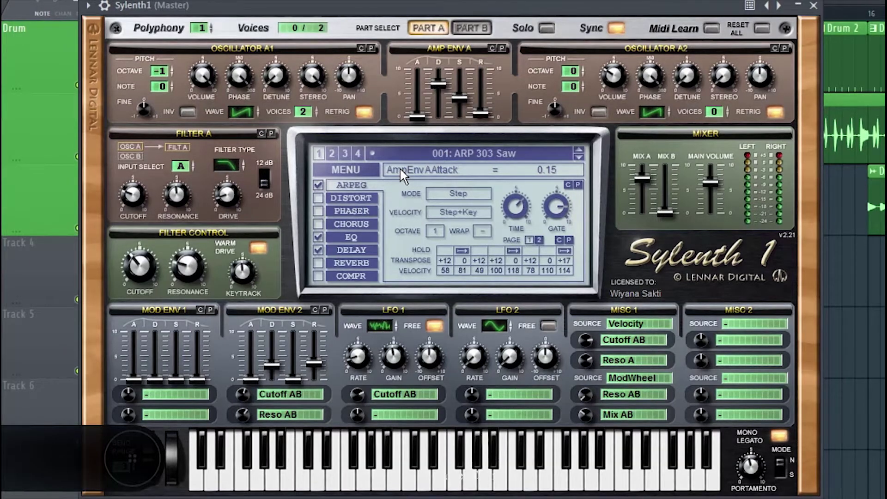
left_click(392, 157)
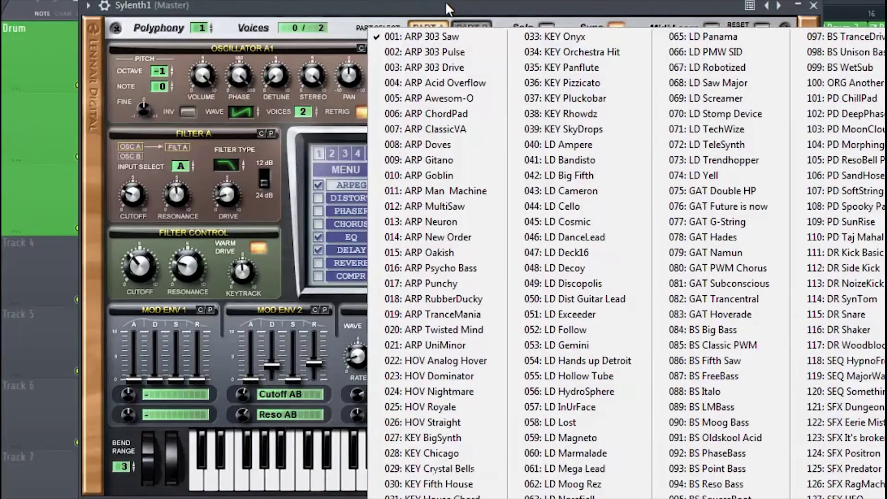
left_click(444, 1)
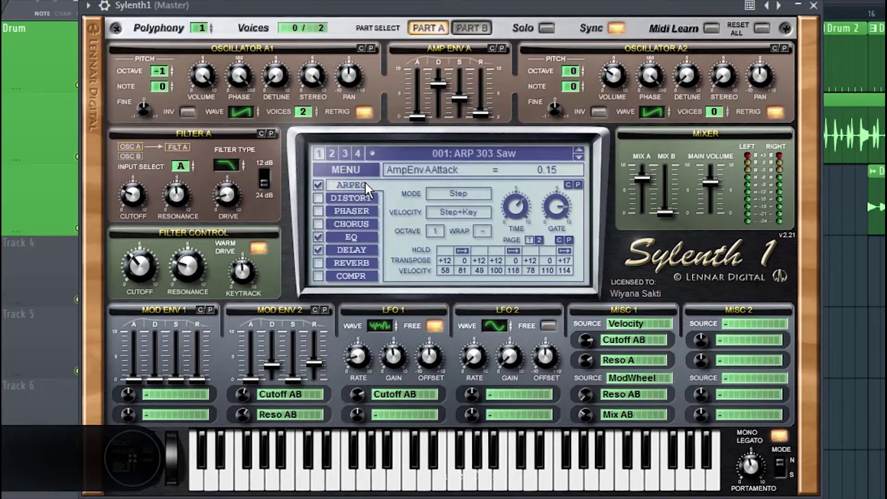
Step: Load the "Bonus Sylenth1 Soundbank" bank file into Sylenth1 and look over its preset list
left_click(360, 169)
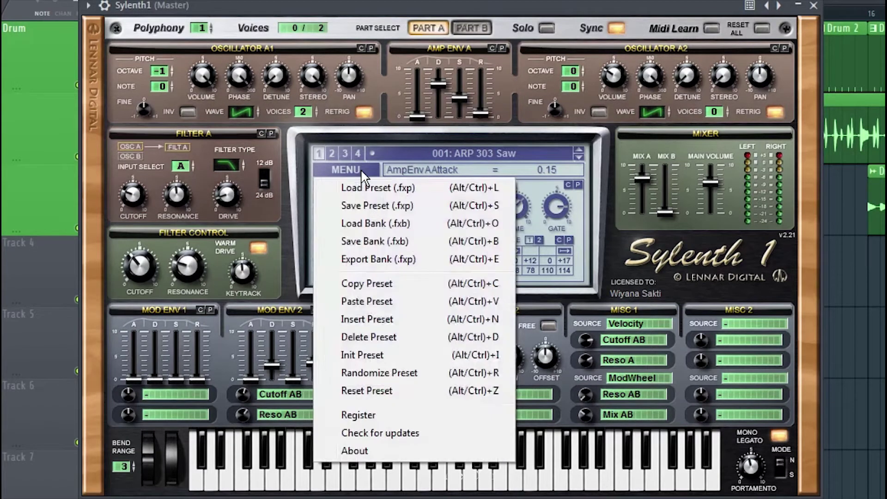
left_click(362, 224)
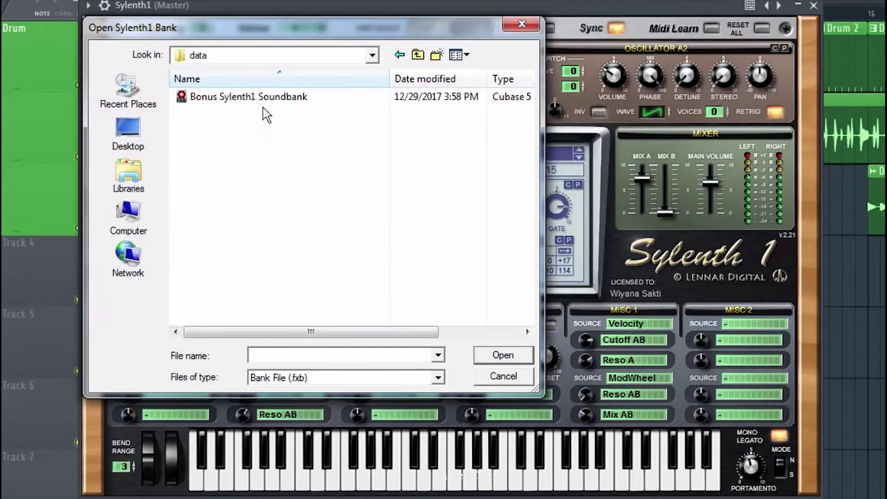
double_click(260, 99)
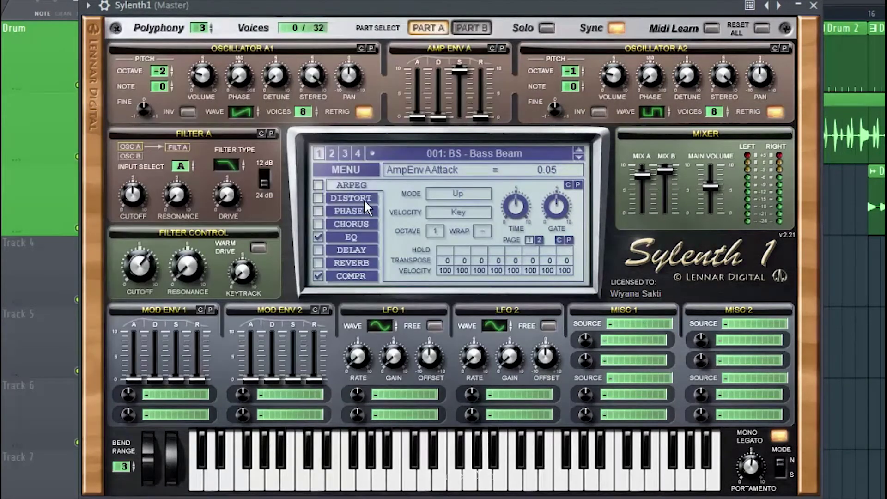
left_click(522, 155)
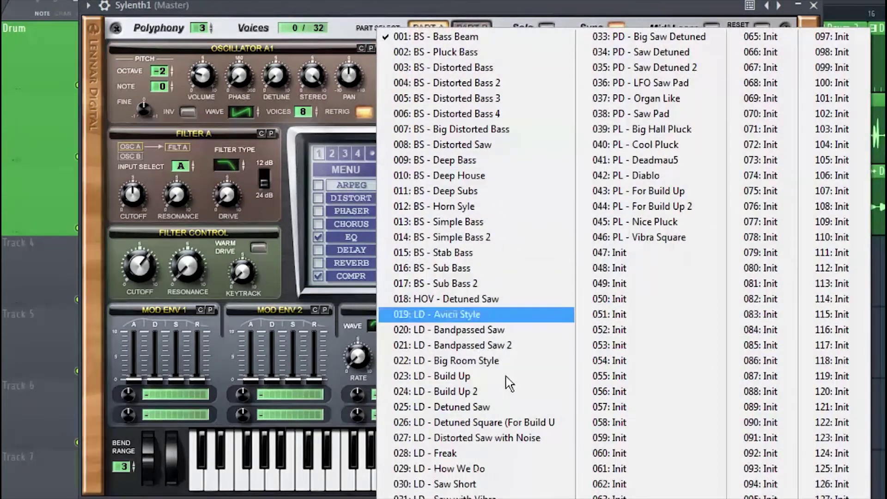
left_click(396, 9)
Step: Switch Sylenth1 to preset 007: BS - Big Distorted Bass and audition it with a few notes on its keyboard
left_click(578, 158)
left_click(578, 158)
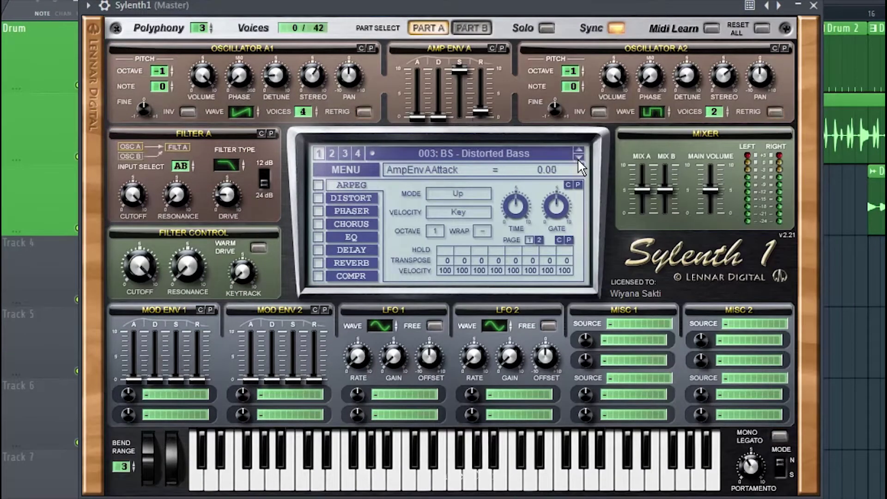
left_click(578, 157)
left_click(578, 158)
left_click(578, 157)
left_click(578, 157)
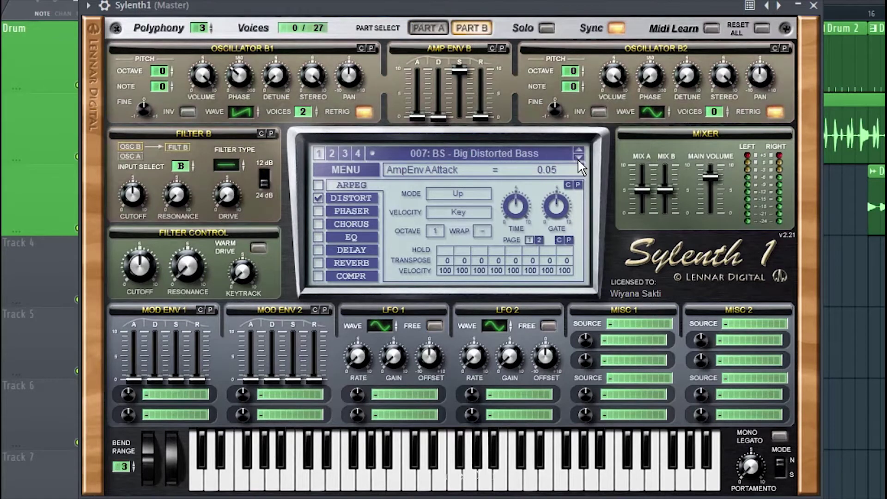
left_click(302, 484)
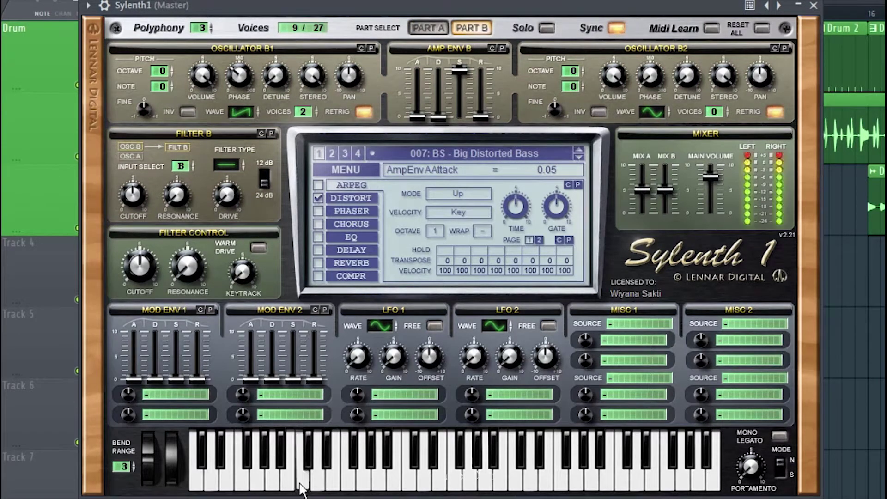
left_click(317, 486)
left_click(331, 489)
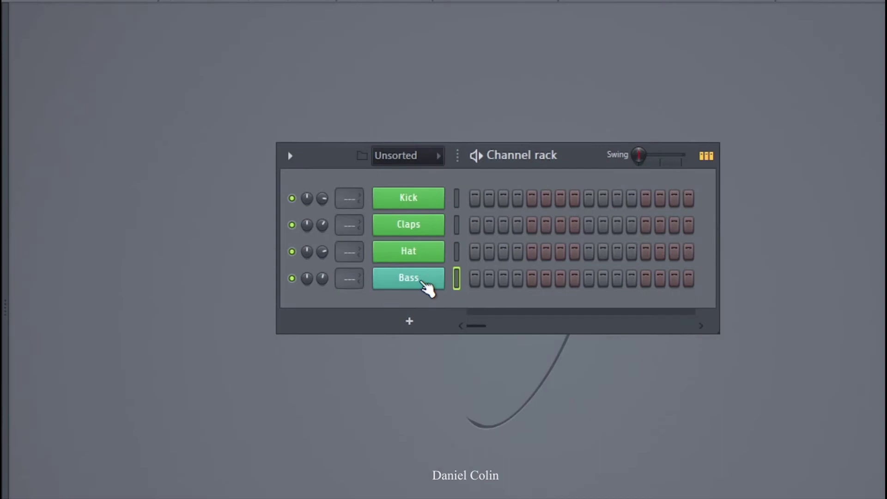
Step: Open the Bass channel's piano roll and fill bar 1 with a half-bar A3 note followed by a half-bar C4 note
right_click(419, 279)
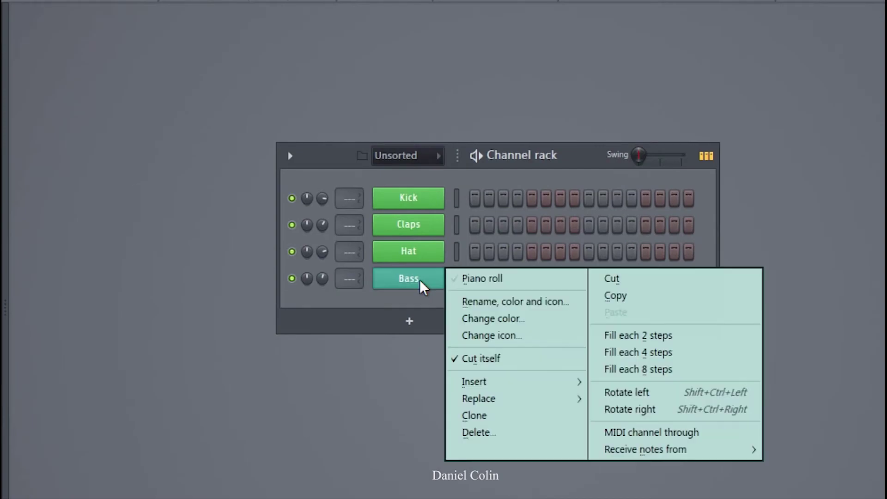
left_click(470, 280)
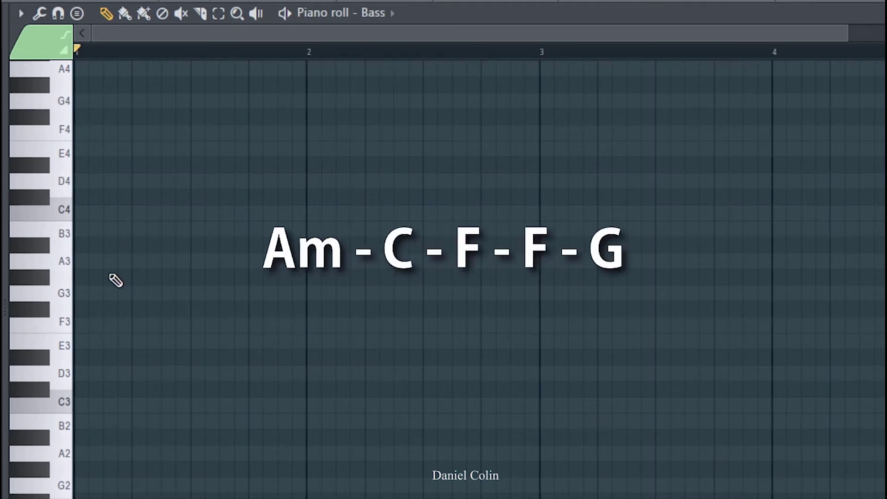
left_click(88, 261)
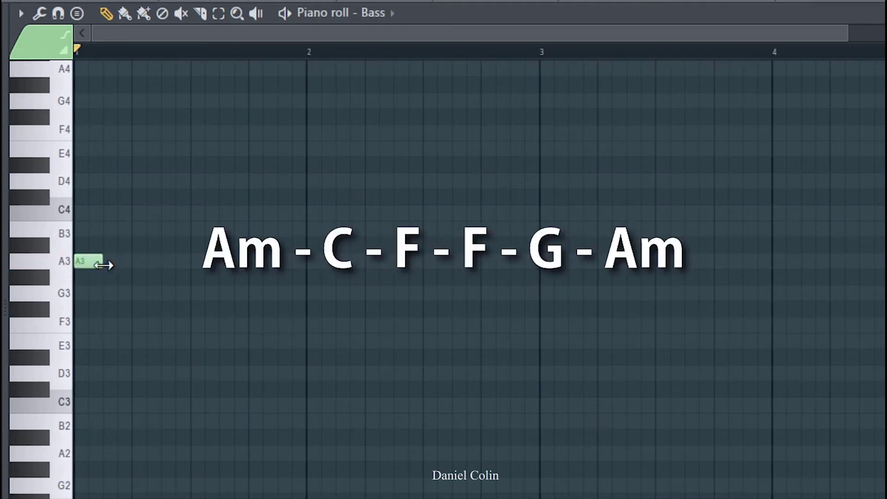
left_click_drag(108, 262, 186, 264)
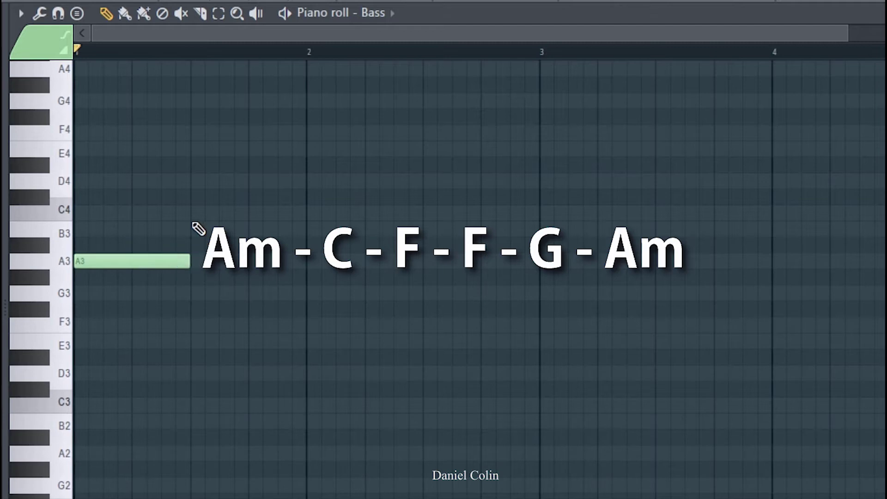
left_click(194, 214)
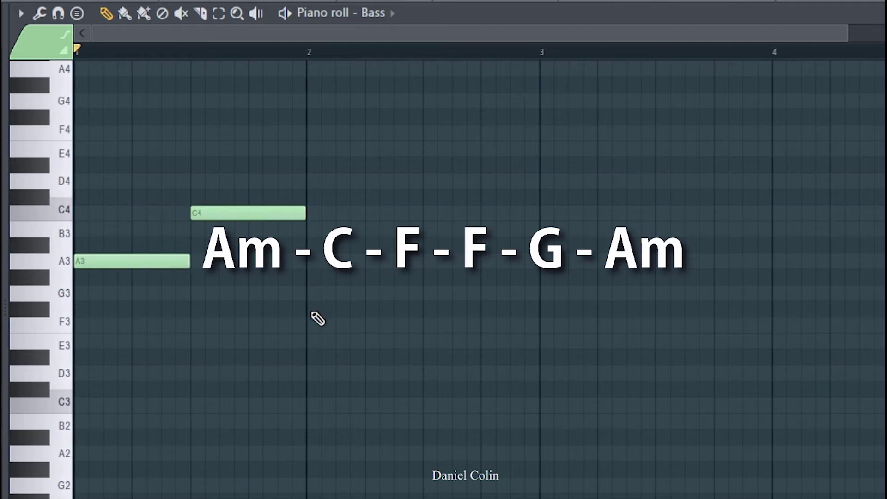
Step: Add a full-bar F3 note in bar 2, half-bar F3 and G3 notes in bar 3, and an A3 note starting bar 4
left_click(314, 326)
left_click_drag(420, 325, 538, 325)
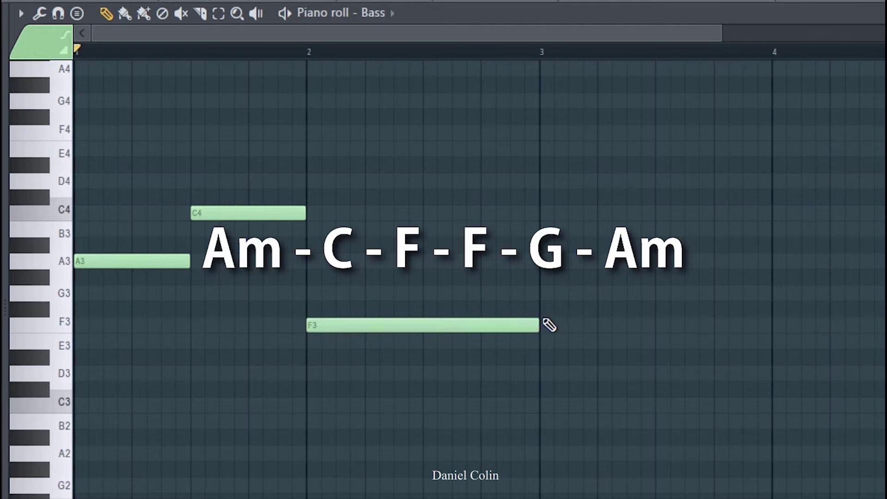
left_click(552, 325)
left_click_drag(771, 325, 656, 322)
left_click(672, 293)
left_click_drag(697, 293, 683, 293)
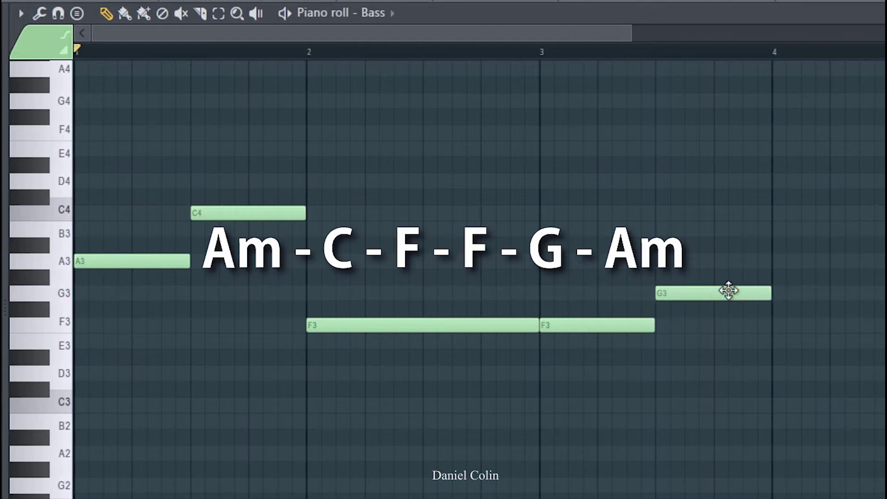
left_click(778, 261)
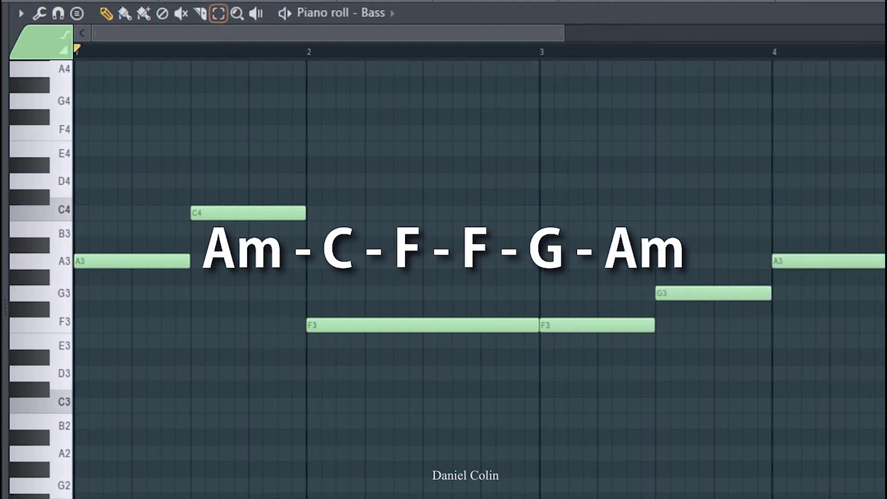
Step: Play the sustained bass line from the start and stop playback
key("space")
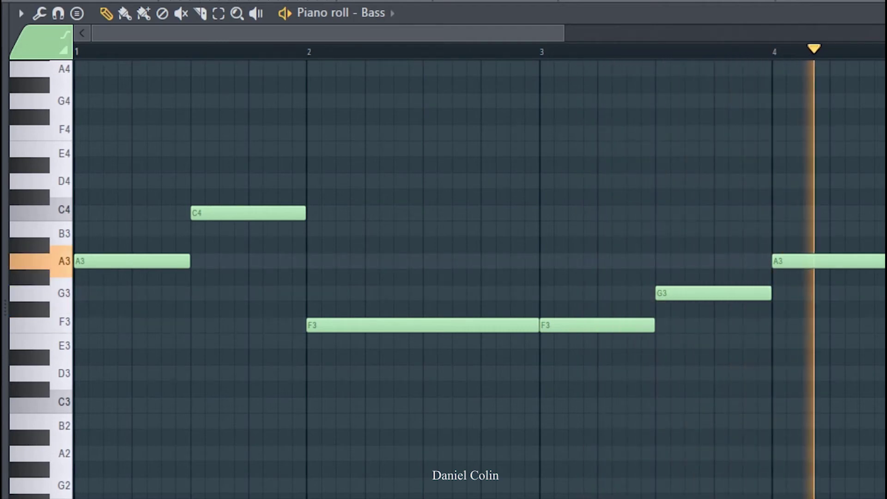
key("space")
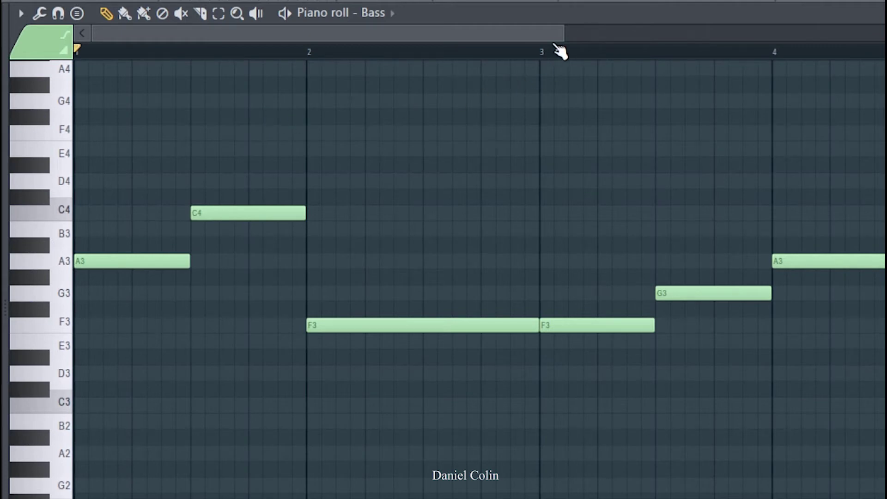
mouse_move(562, 36)
left_mouse_down()
mouse_move(418, 27)
mouse_move(587, 26)
mouse_move(520, 27)
mouse_move(558, 27)
left_mouse_up()
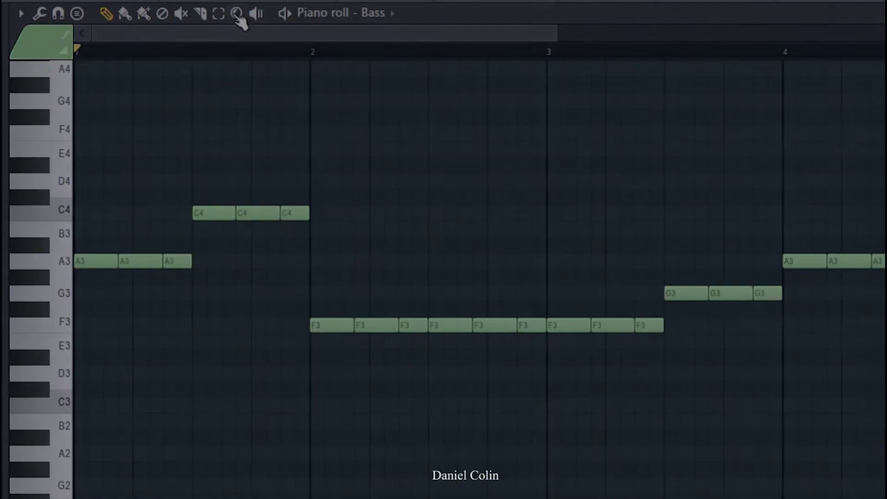
Step: Play back the two variations of the bass line chopped into shorter repeated notes
key("space")
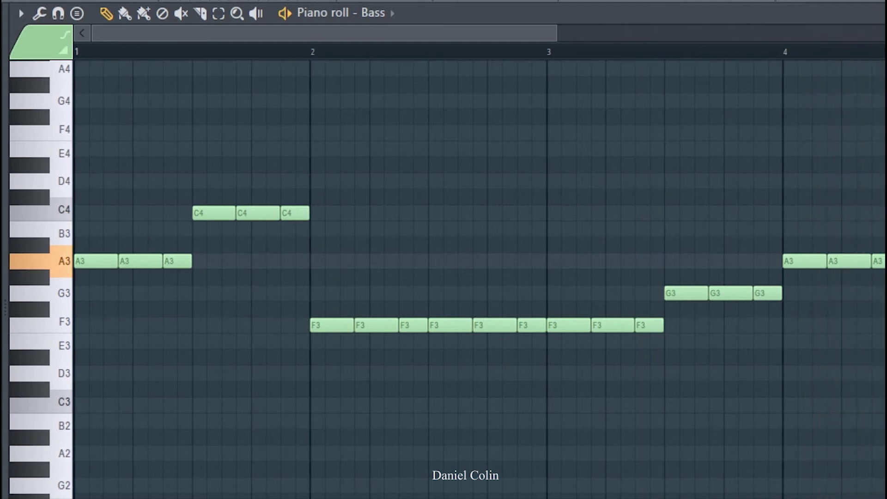
key("space")
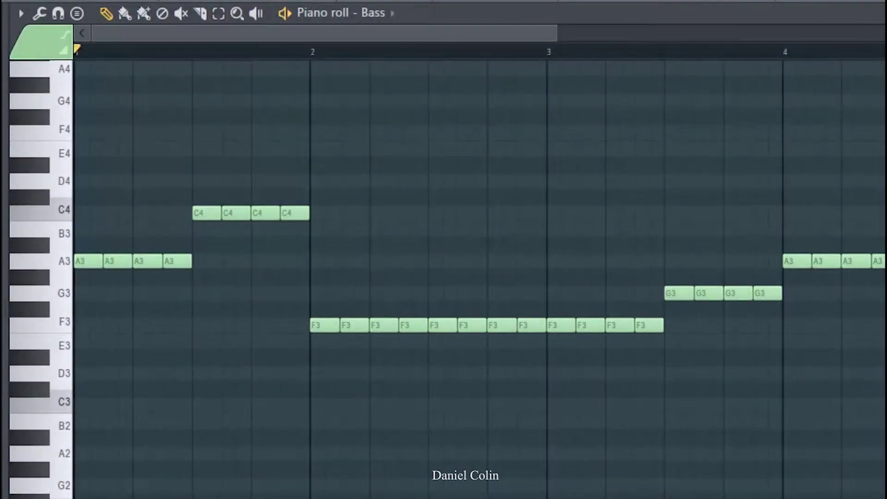
key("space")
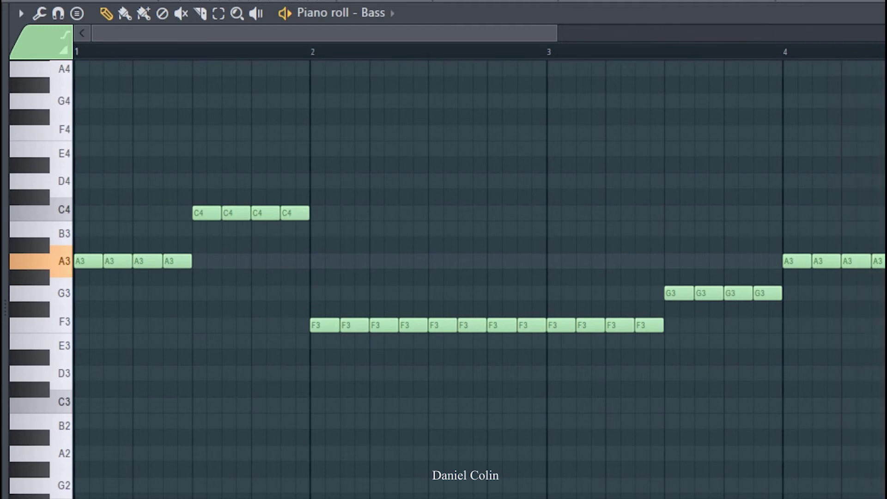
key("space")
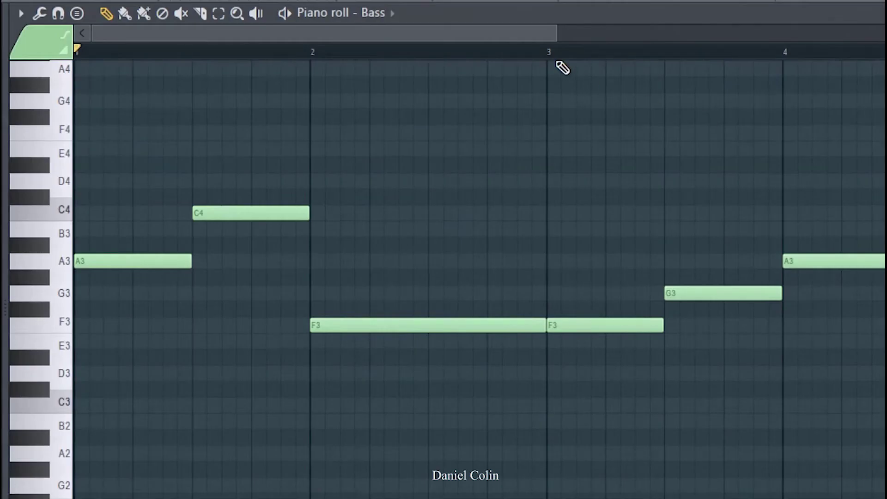
Step: Shorten bar 1's A3 and C4 notes to two steps each and repeat each one at the end of its half bar
left_click_drag(556, 32, 281, 30)
left_click_drag(362, 262, 144, 271)
left_click(296, 262)
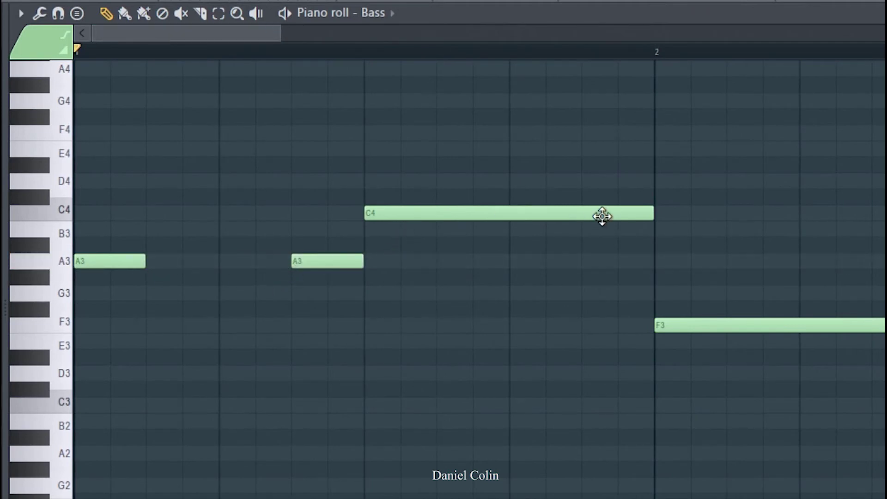
left_click_drag(651, 213, 433, 214)
left_click(575, 216)
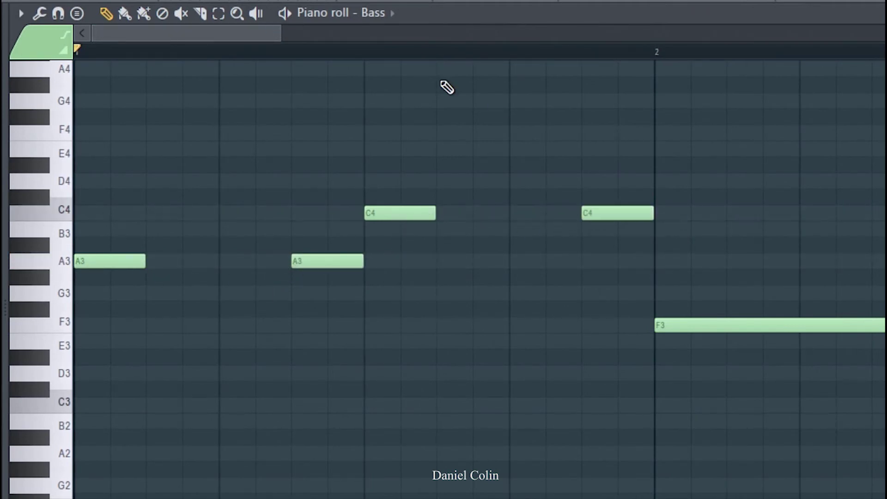
Step: Shorten the long F3 note in bar 2 to two steps and fill the rest of the bar with repeated short F3 notes
left_click_drag(281, 33, 414, 32)
left_click_drag(754, 324, 458, 325)
left_click(520, 329)
left_click_drag(520, 329, 499, 329)
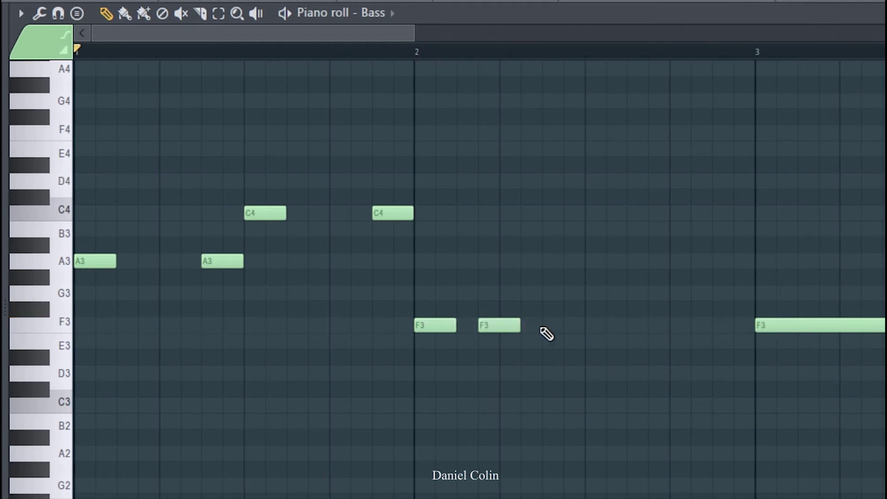
left_click(552, 329)
left_click(624, 326)
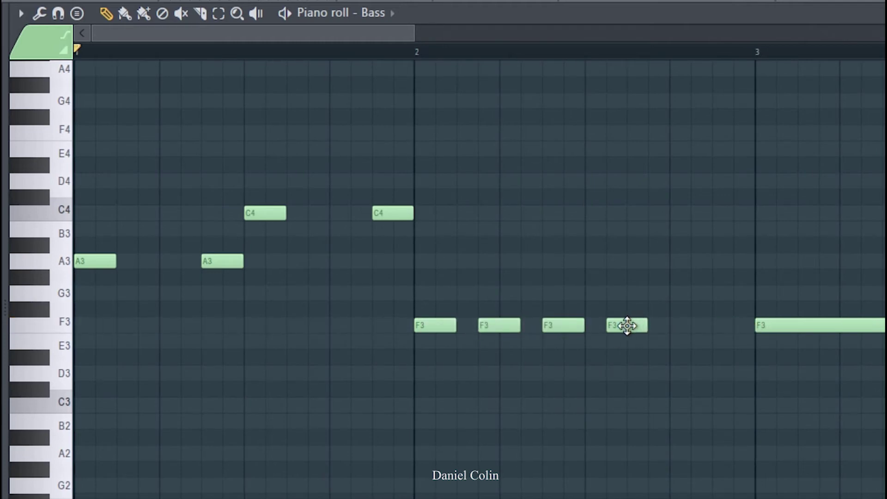
left_click_drag(625, 325, 659, 327)
left_click(693, 327)
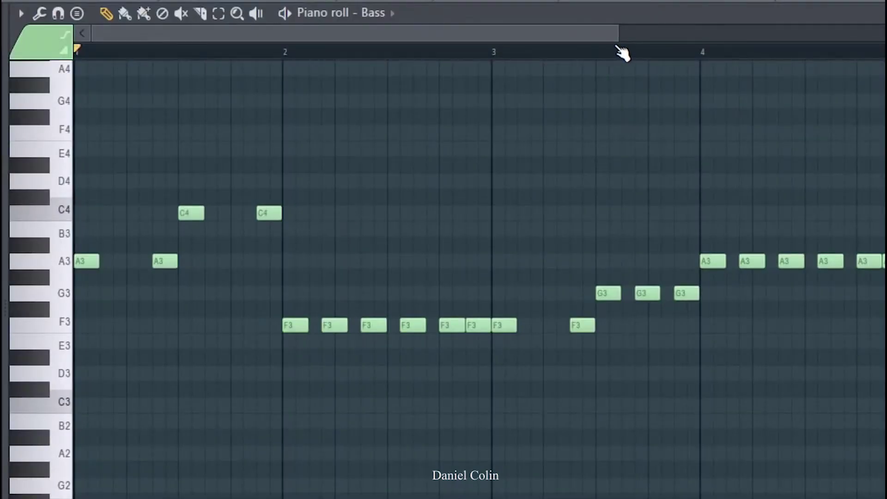
Step: Play back the new bass rhythm of short notes and stop playback
left_click_drag(618, 34, 535, 41)
key("space")
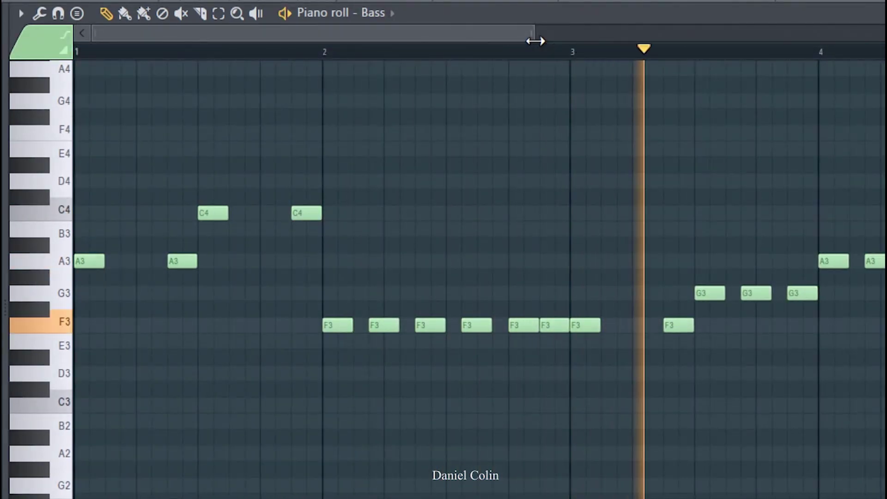
left_click_drag(535, 41, 571, 32)
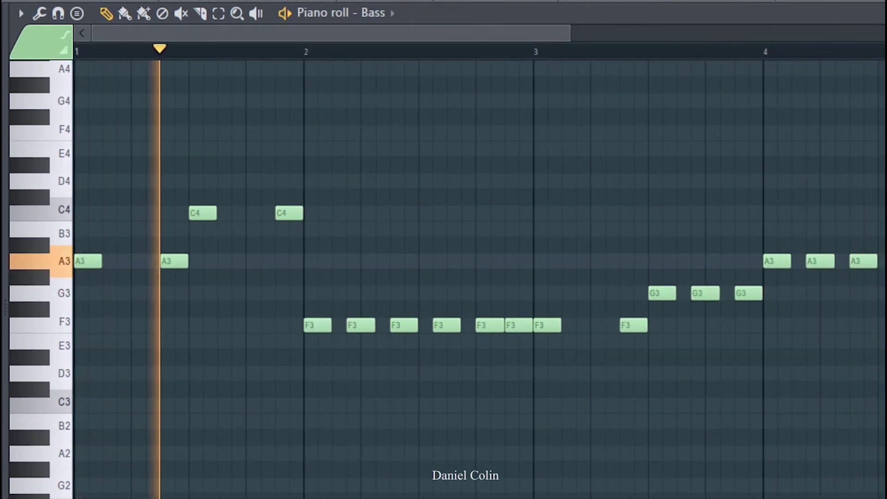
key("space")
Step: Lengthen the first A3 note in bar 1 to three steps and play it back briefly
left_click_drag(566, 33, 313, 35)
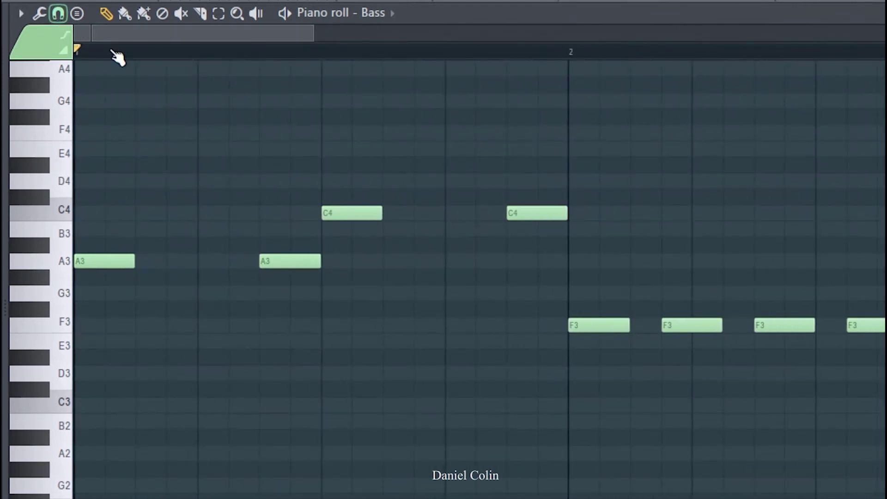
left_click(57, 14)
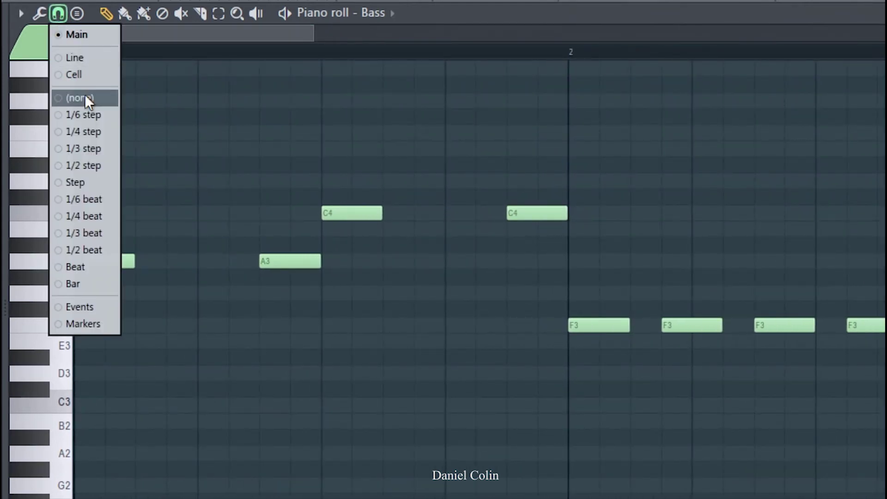
left_click(206, 35)
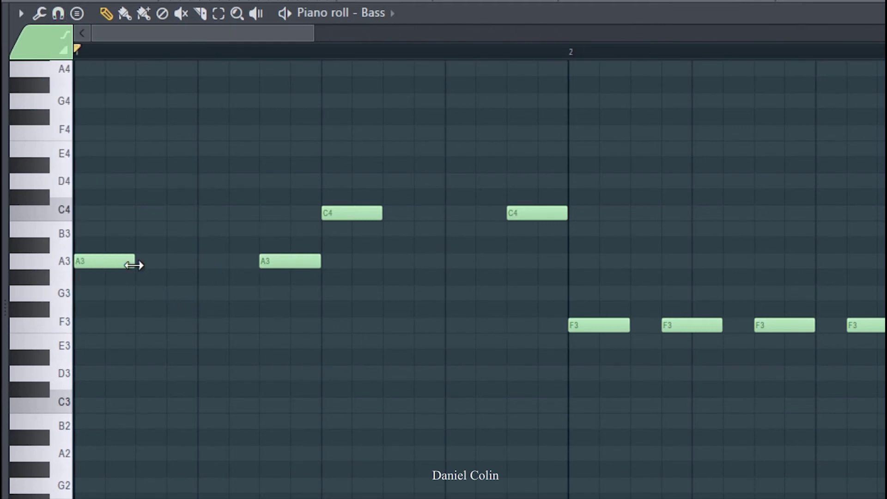
left_click_drag(133, 265, 167, 263)
key("space")
key("space")
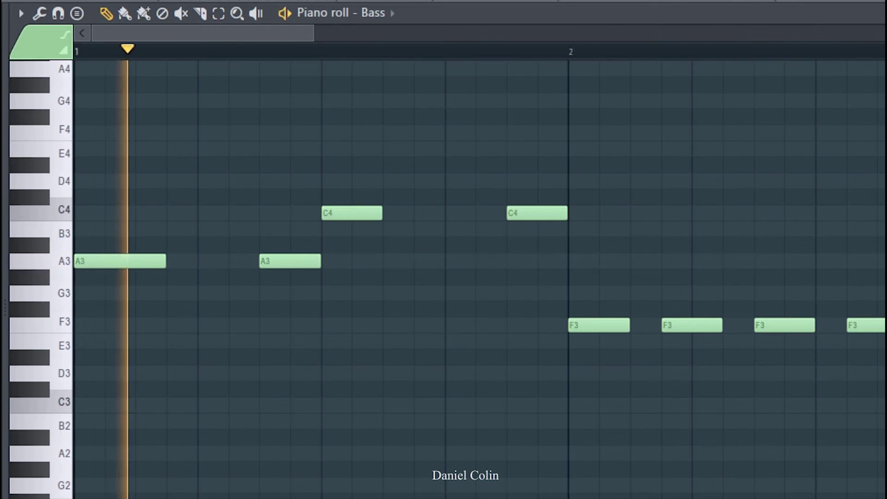
Step: Shorten the first A3 note in bar 1 to one step and play it back briefly
left_click_drag(166, 262, 109, 263)
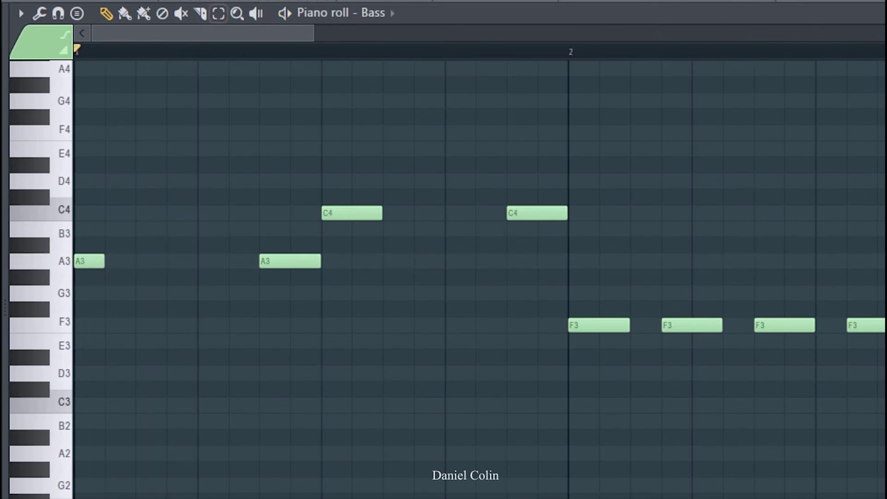
key("space")
key("space")
Step: Stretch the first A3 note in bar 1 off the grid to slightly more than two steps
left_click_drag(104, 264, 123, 264)
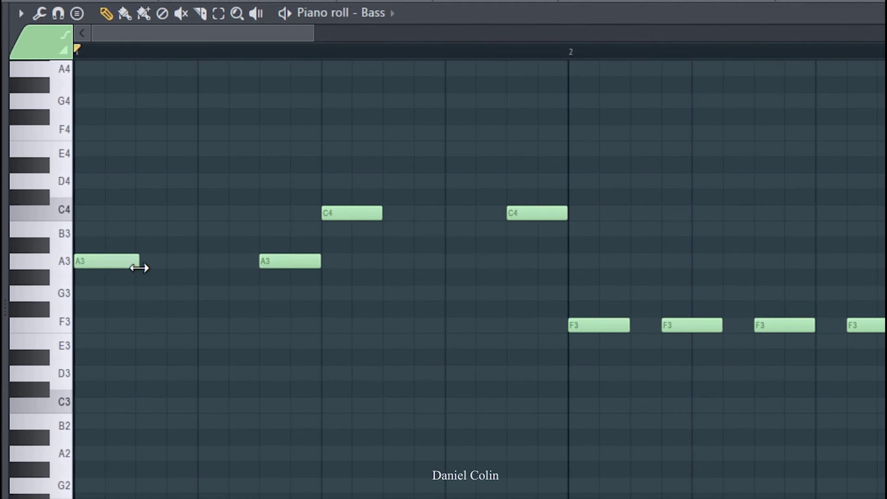
mouse_move(140, 268)
left_mouse_down()
mouse_move(162, 265)
mouse_move(118, 277)
mouse_move(141, 275)
left_mouse_up()
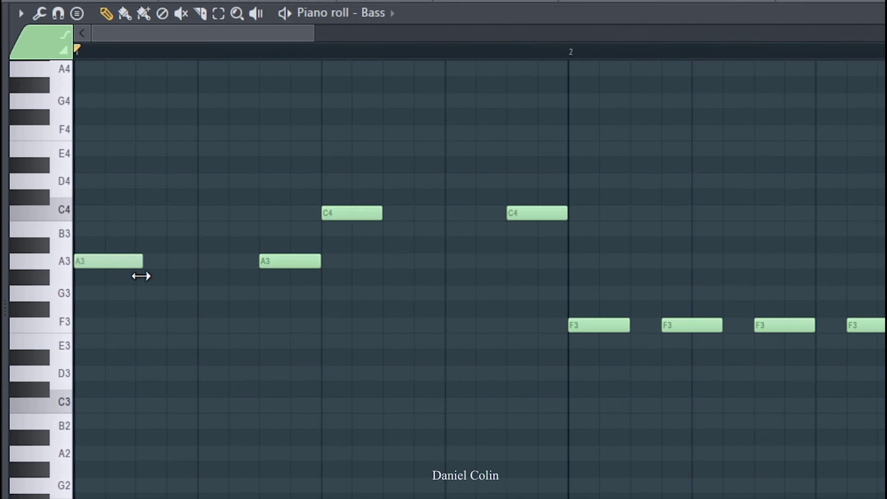
left_click(57, 13)
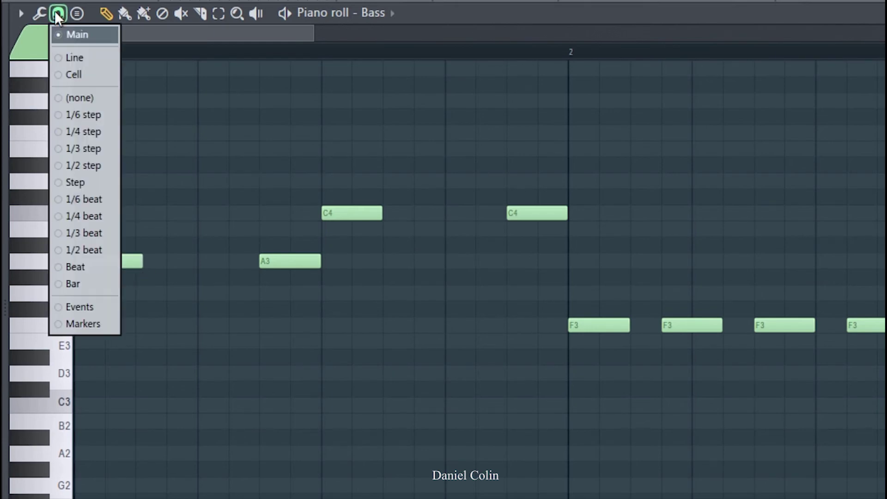
left_click(173, 79)
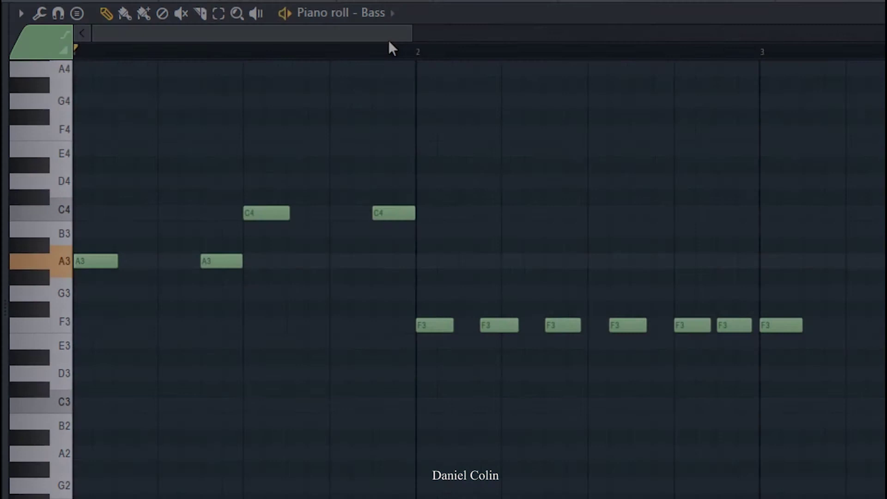
Step: Play back the Bass pattern with its fine-tuned, off-grid note lengths
key("space")
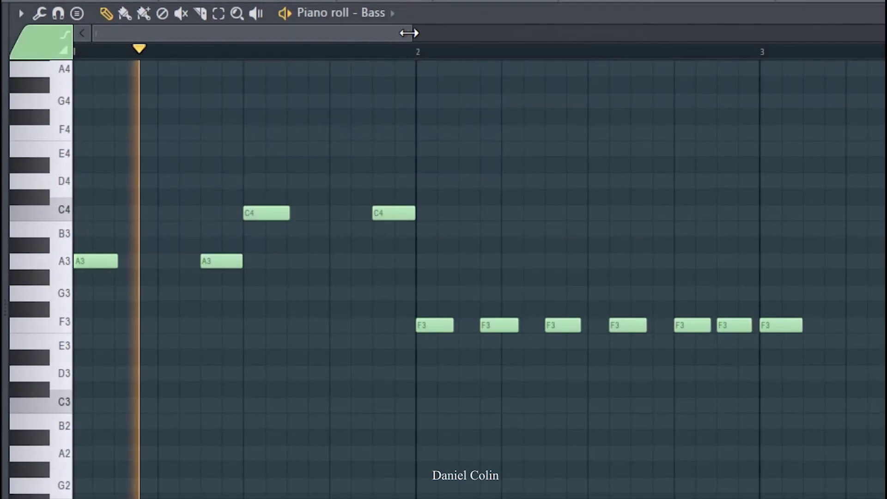
left_click_drag(402, 34, 601, 37)
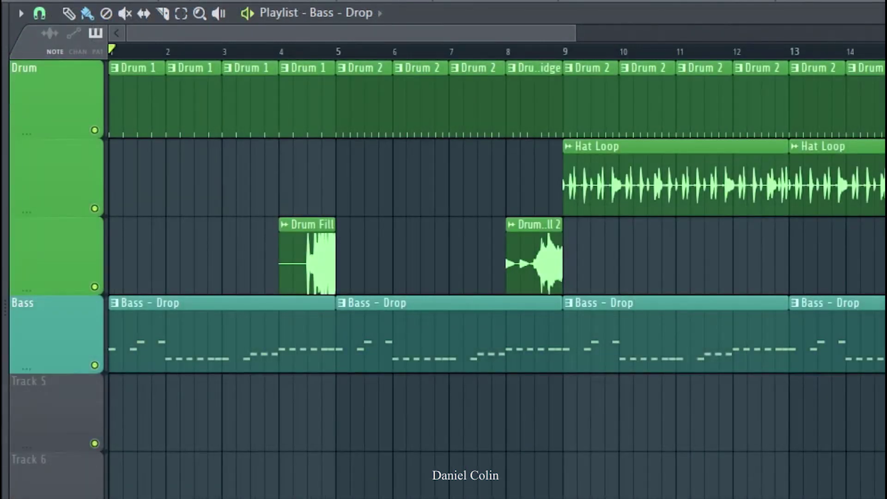
Step: Play the drop arrangement from bar 1 and raise the Bass channel's volume slightly to balance it with the drums
key("space")
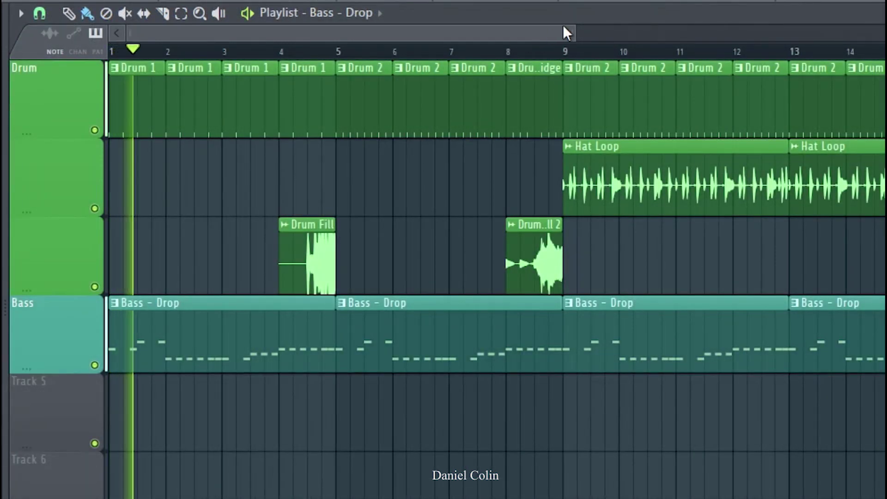
key("F6")
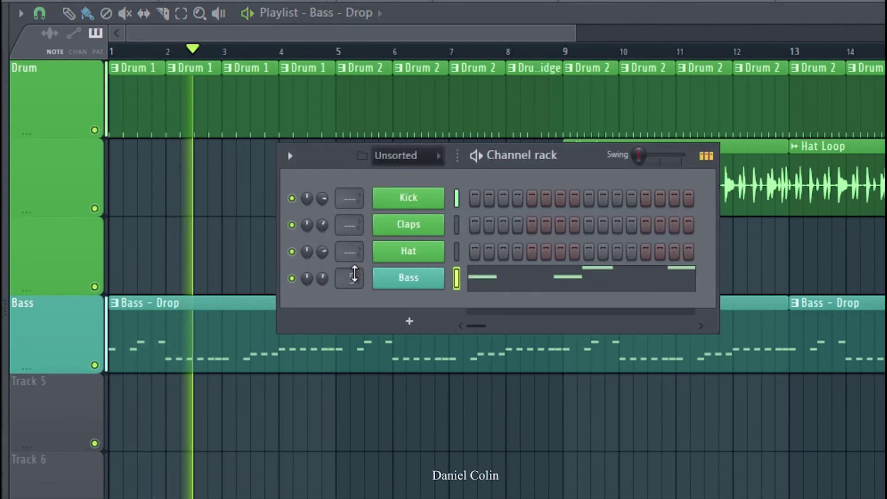
left_click_drag(324, 279, 323, 275)
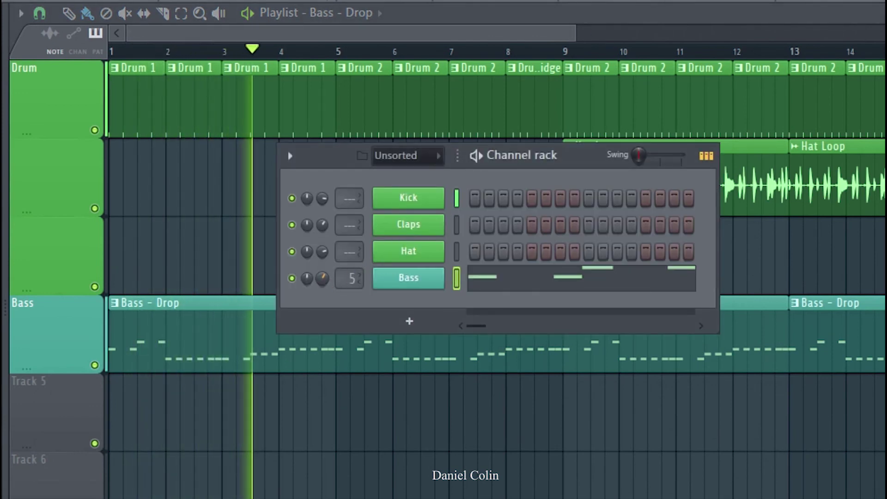
left_click(603, 1)
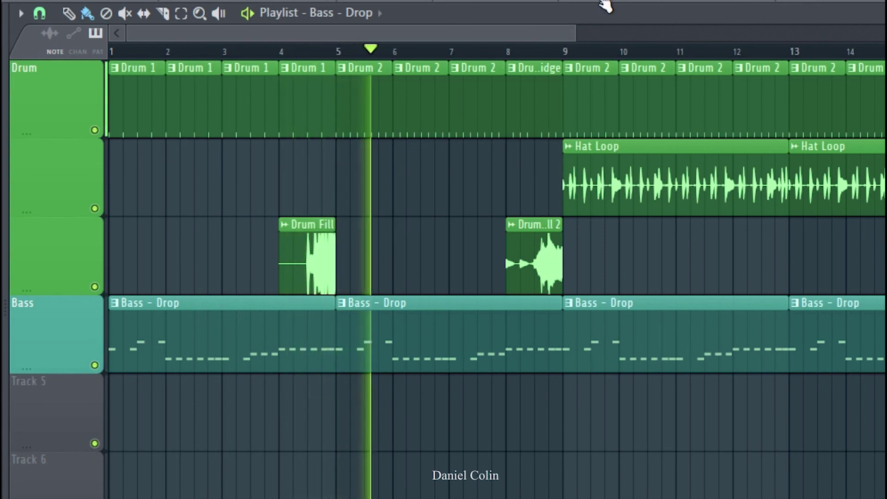
left_click_drag(575, 26, 628, 24)
key("F6")
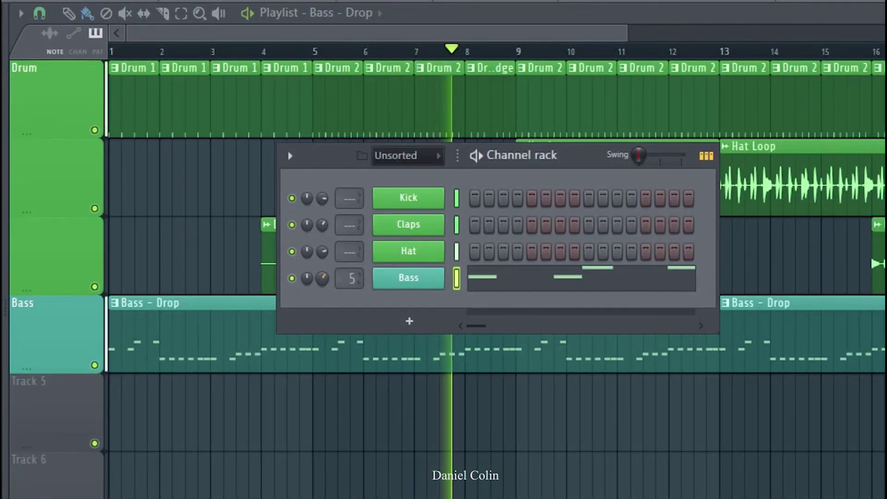
key("F6")
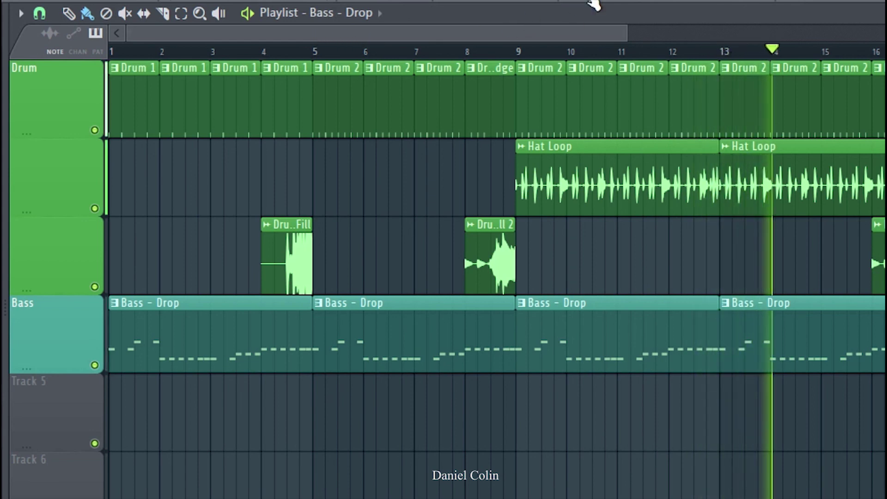
key("F6")
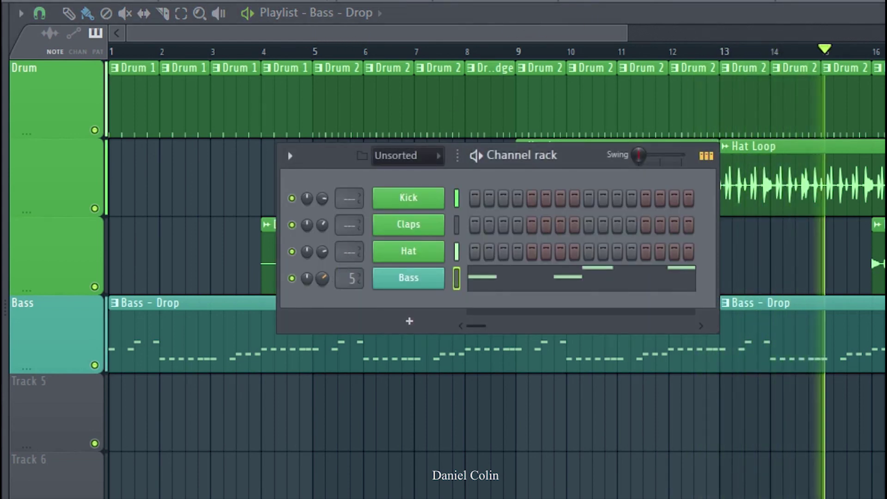
key("F6")
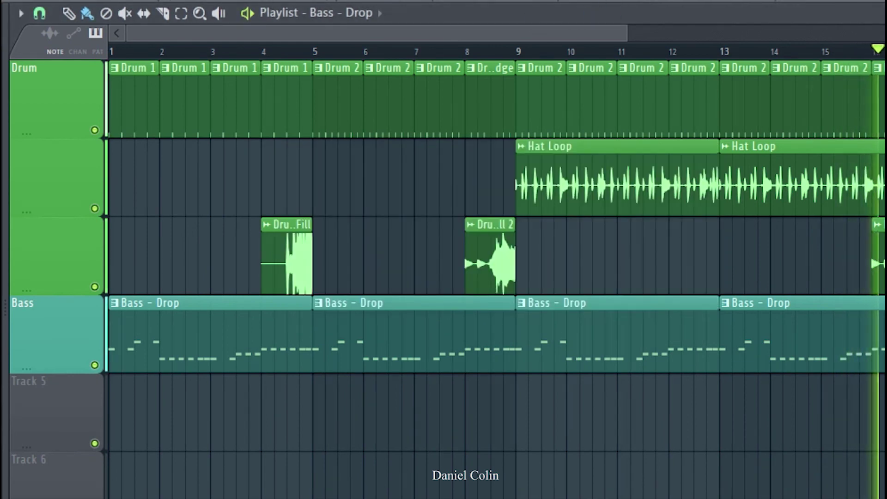